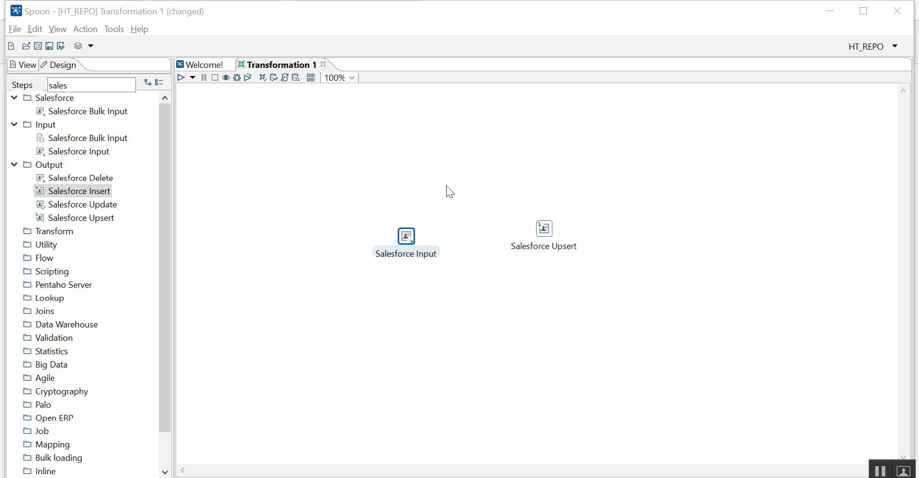
# Open the Salesforce Input step's settings and examine its Salesforce Webservice URL and Module choices.
pyautogui.doubleClick(406, 236)
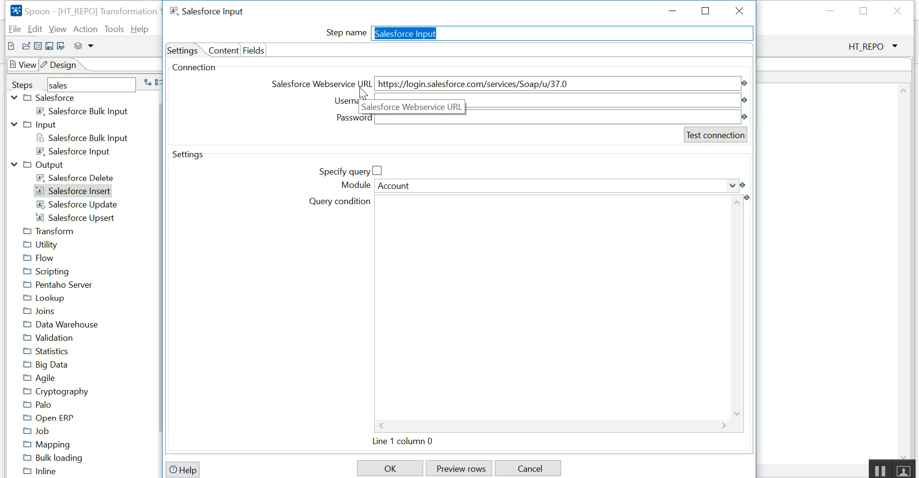
pyautogui.click(485, 84)
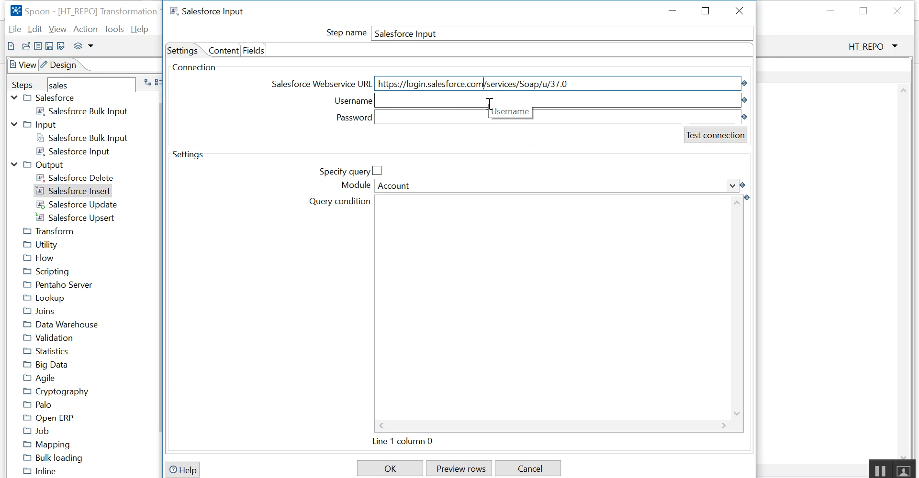
pyautogui.hotkey('shift', 'Home')
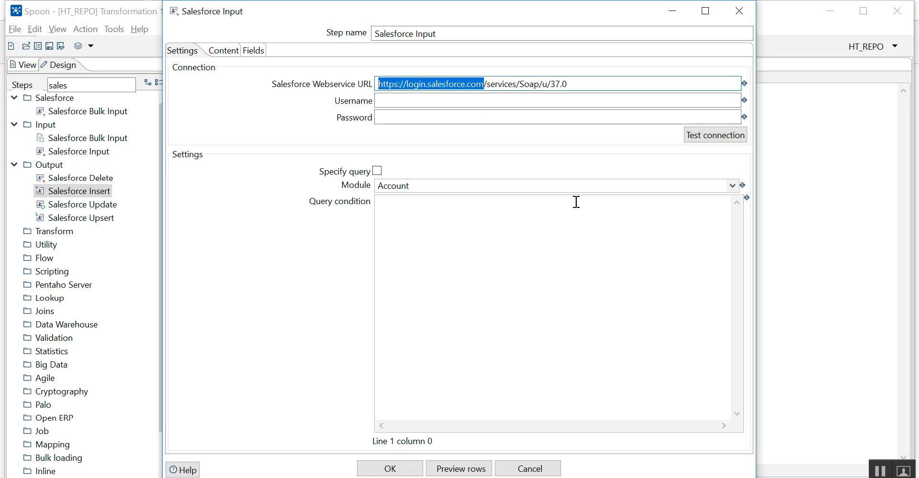
pyautogui.click(730, 186)
pyautogui.click(326, 235)
# Enable Specify query in the Salesforce Input settings, check the row preview prompt, and close the settings without saving.
pyautogui.click(377, 171)
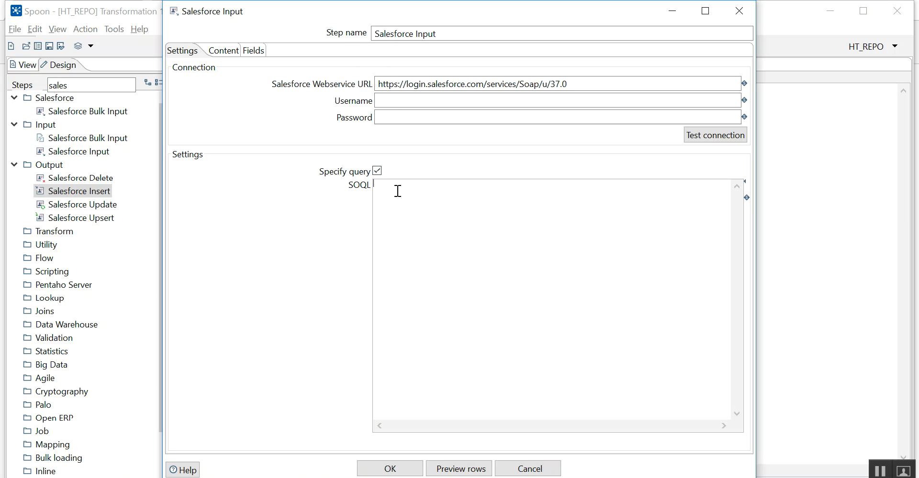
pyautogui.click(469, 469)
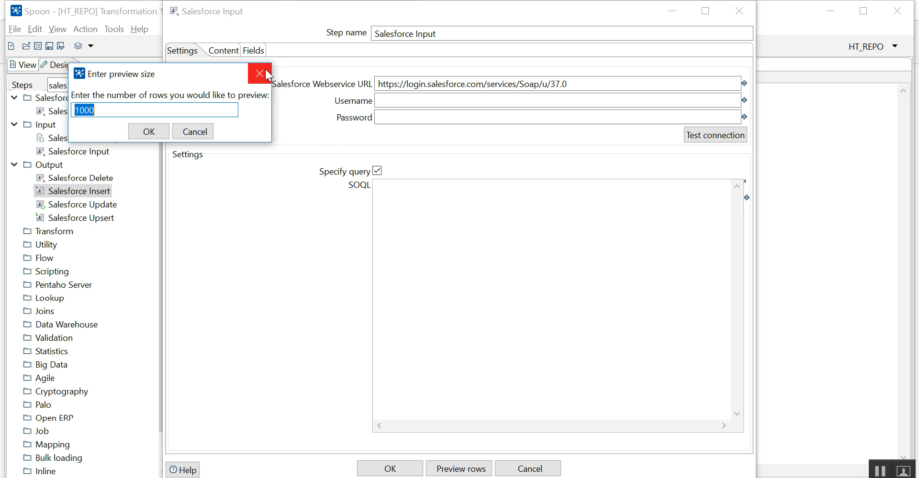
pyautogui.click(260, 74)
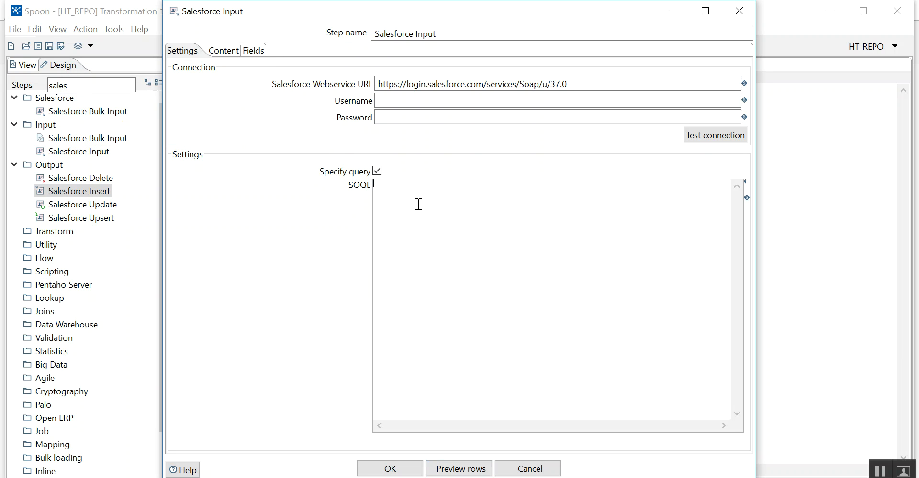
pyautogui.click(736, 16)
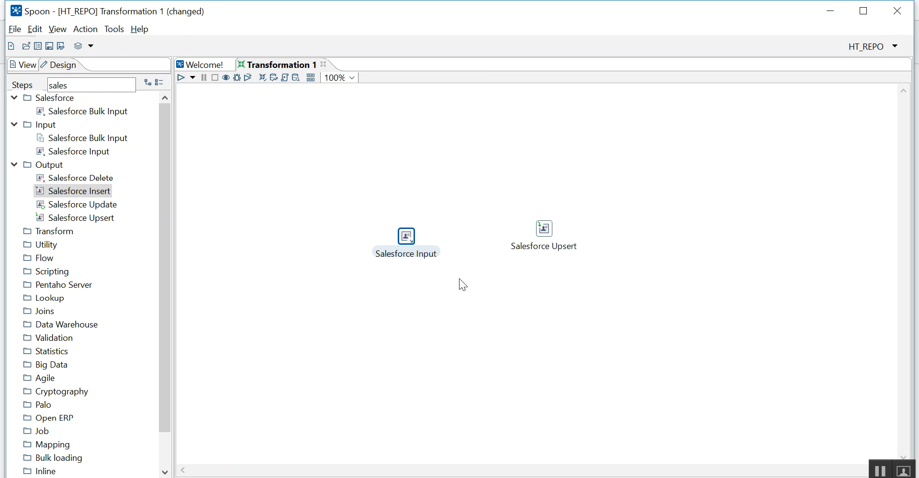
# Open the Salesforce Upsert step's settings and examine its Module and Upsert Comparison Field.
pyautogui.click(547, 273)
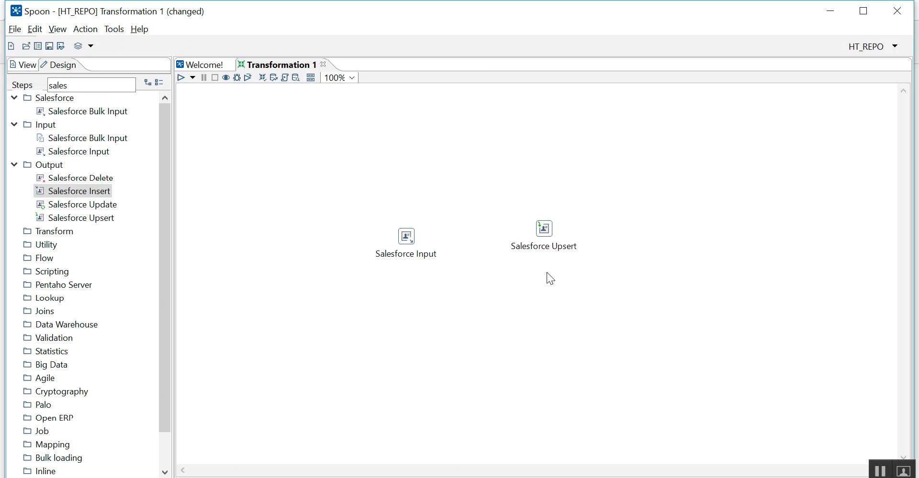
pyautogui.doubleClick(547, 229)
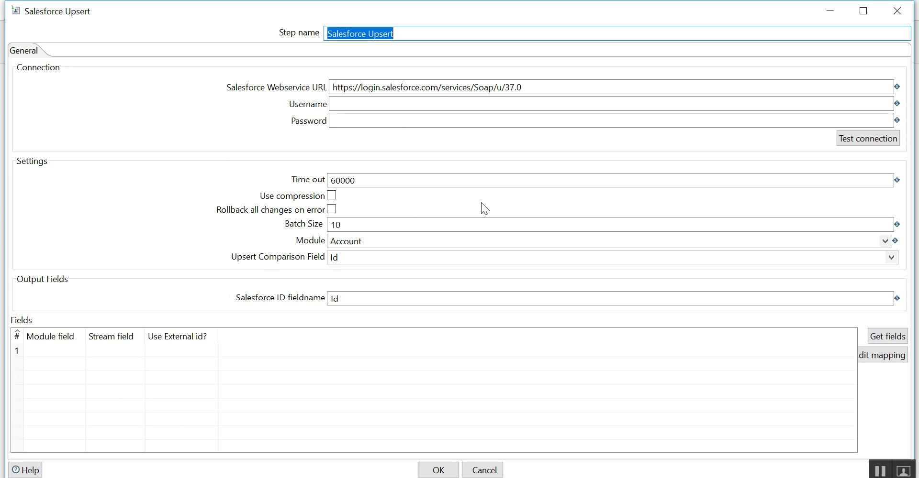
pyautogui.click(888, 242)
pyautogui.click(390, 237)
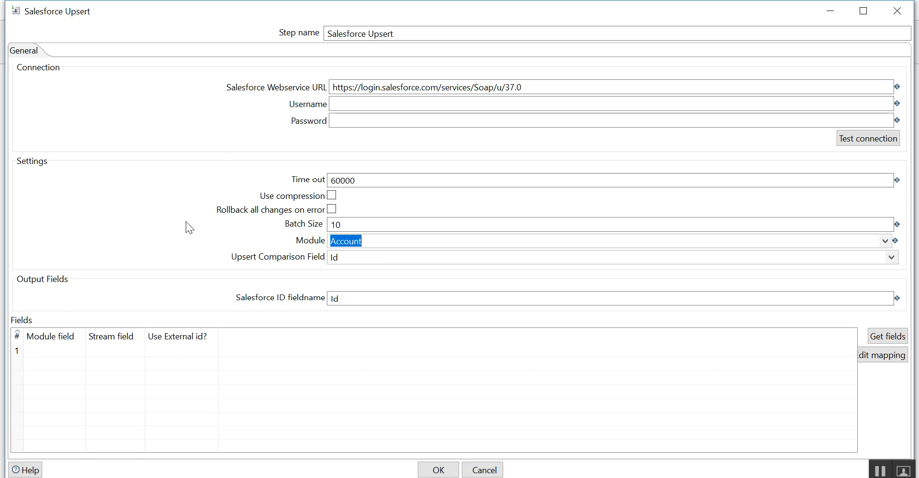
pyautogui.click(378, 260)
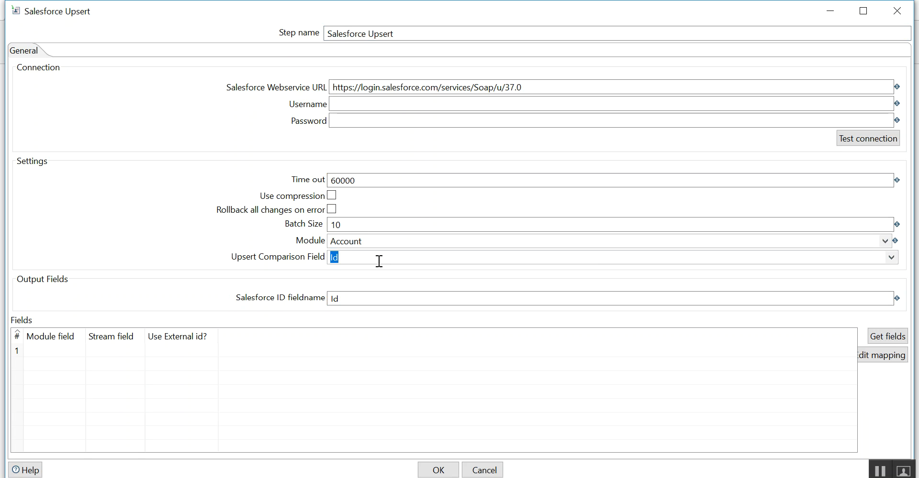
# Examine the Use External id?, Module field and Stream field columns in the Salesforce Upsert mapping, then close the settings.
pyautogui.click(199, 354)
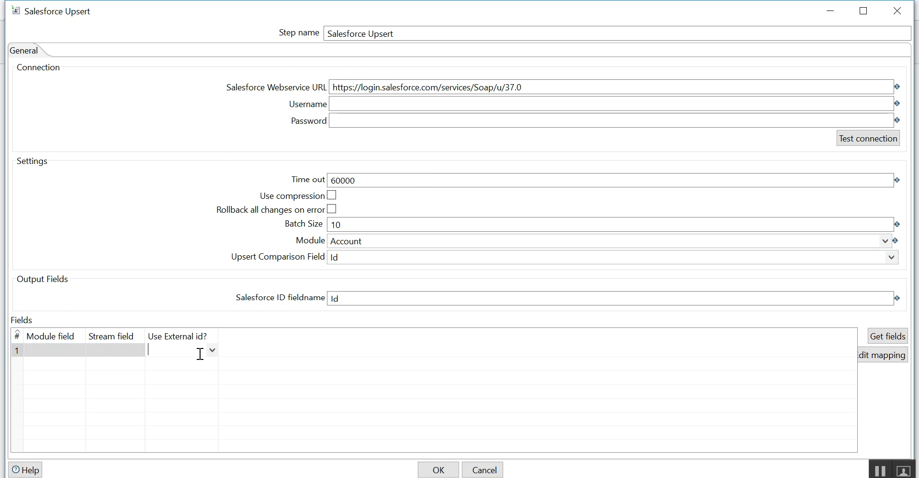
pyautogui.click(213, 352)
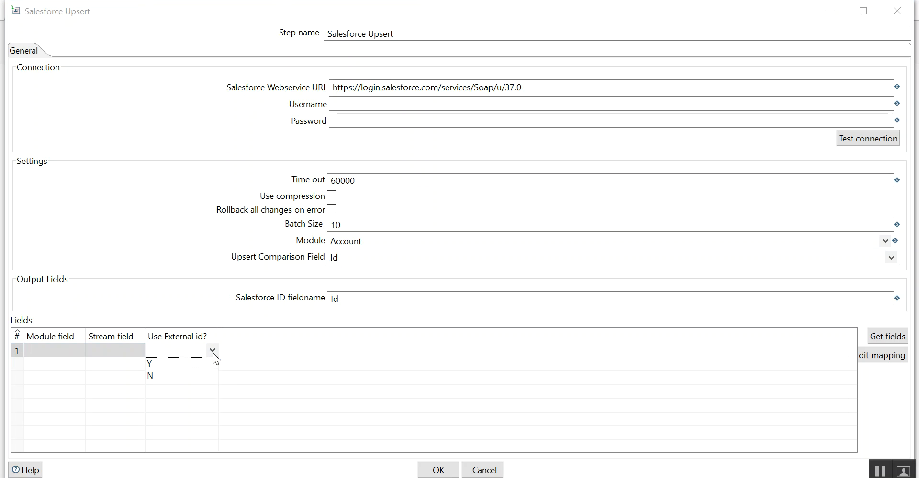
pyautogui.click(175, 355)
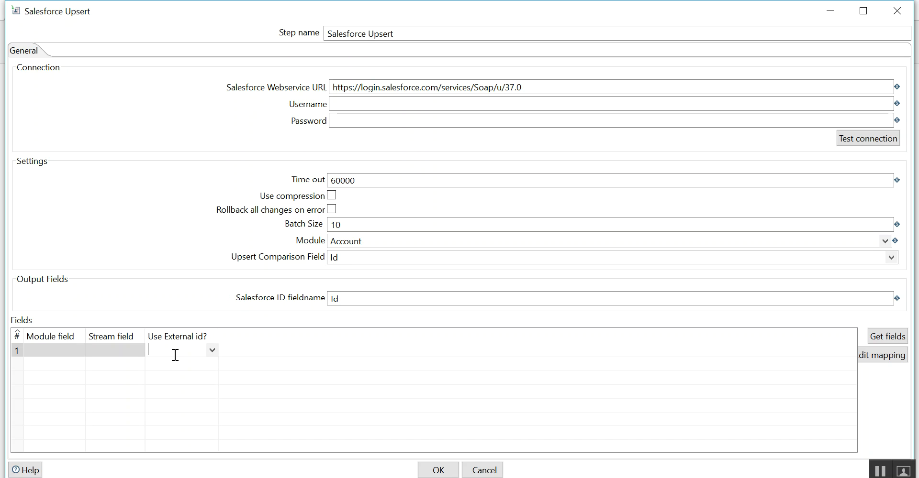
pyautogui.click(75, 353)
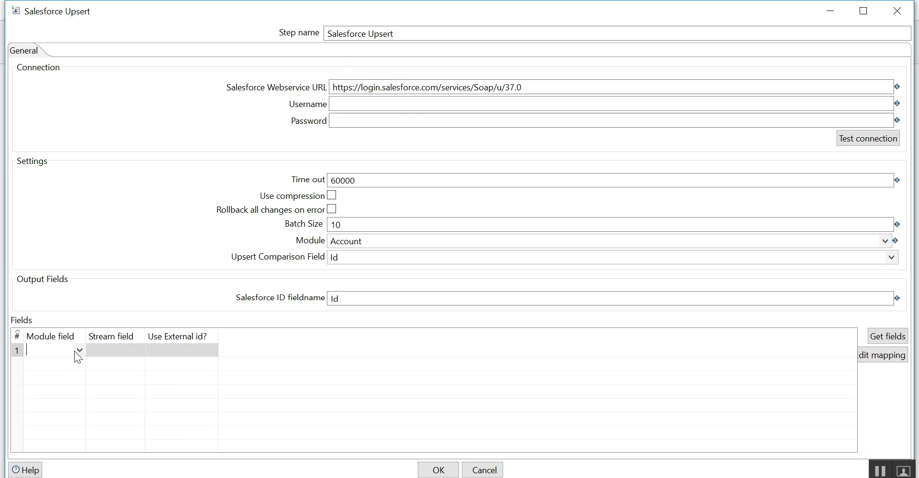
pyautogui.click(124, 350)
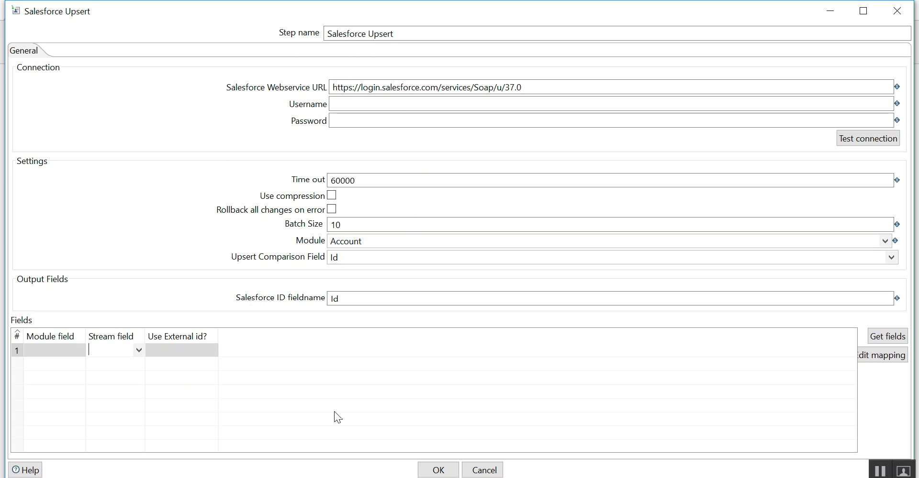
pyautogui.click(436, 470)
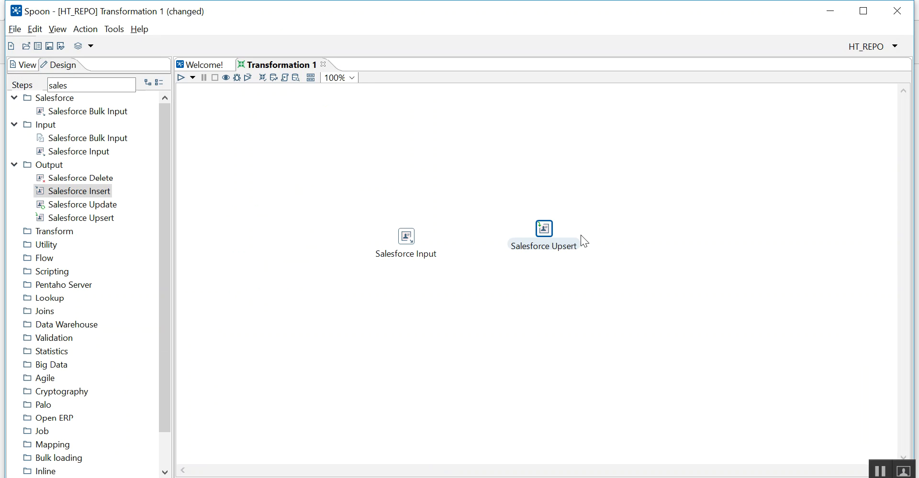
pyautogui.click(548, 279)
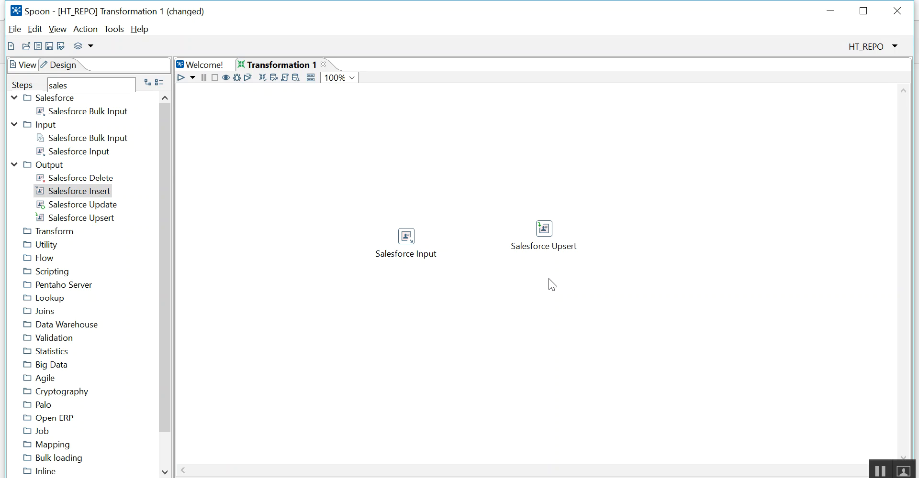
# Add a Salesforce Update step to the transformation canvas, just above the Salesforce Input step.
pyautogui.moveTo(81, 205); pyautogui.dragTo(438, 184)
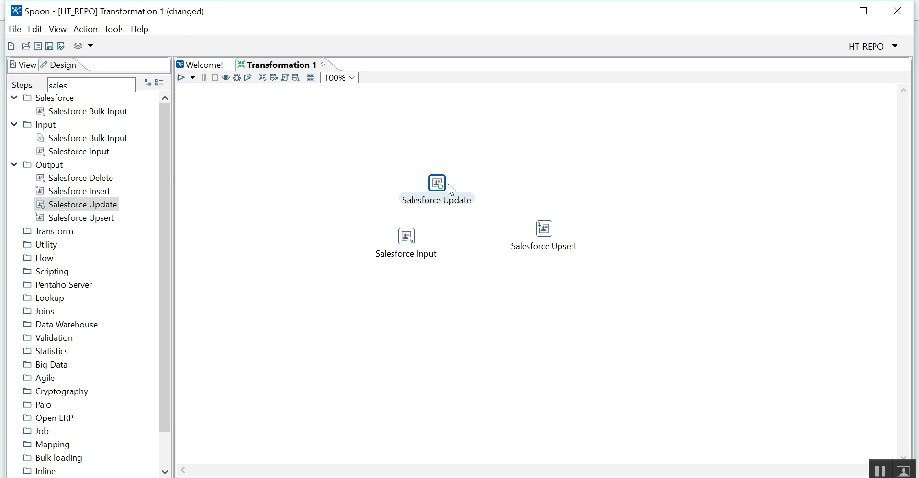
pyautogui.click(550, 230)
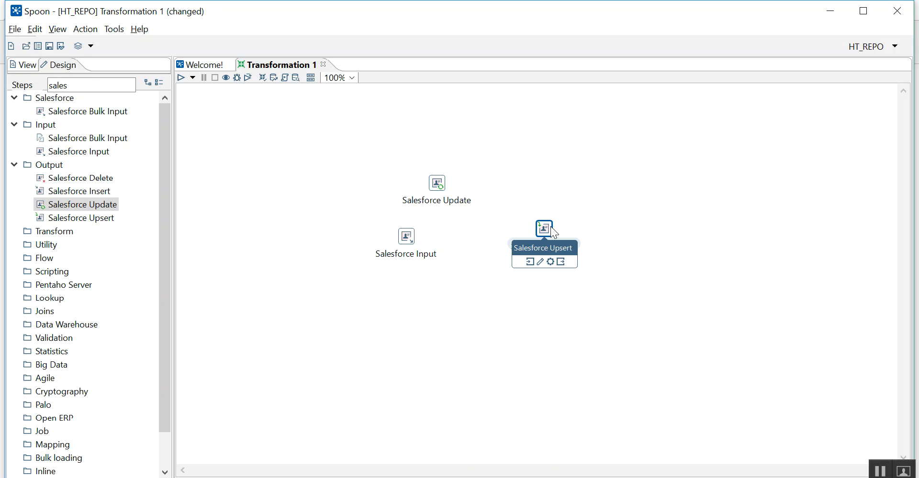
# Review the Salesforce Update step's connection and its Module field, Stream field and Use External id? columns, then close its settings.
pyautogui.doubleClick(437, 183)
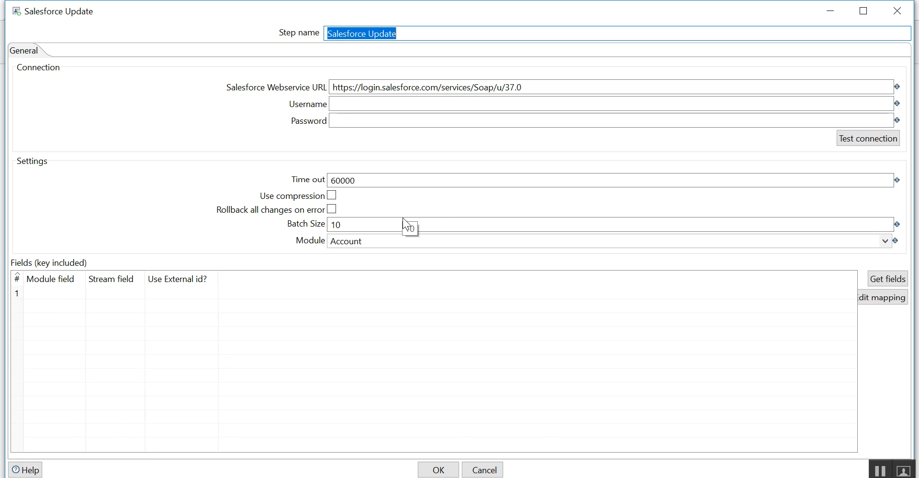
pyautogui.click(408, 124)
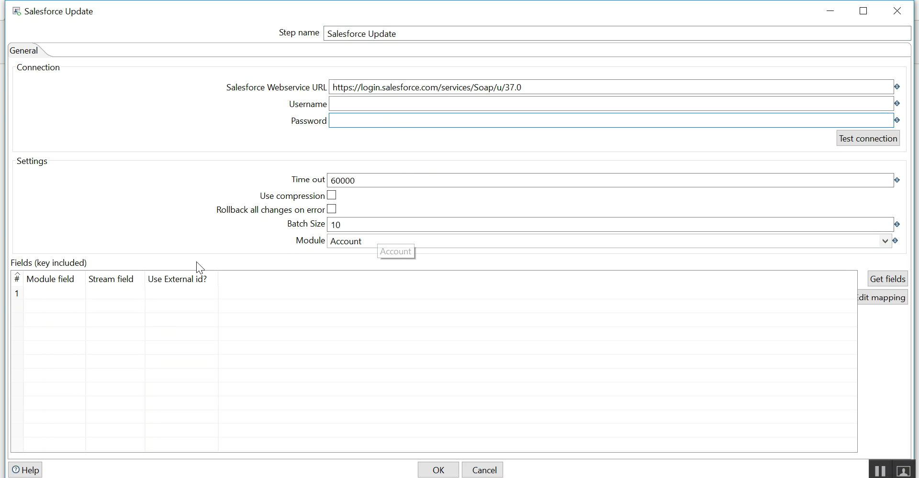
pyautogui.click(73, 294)
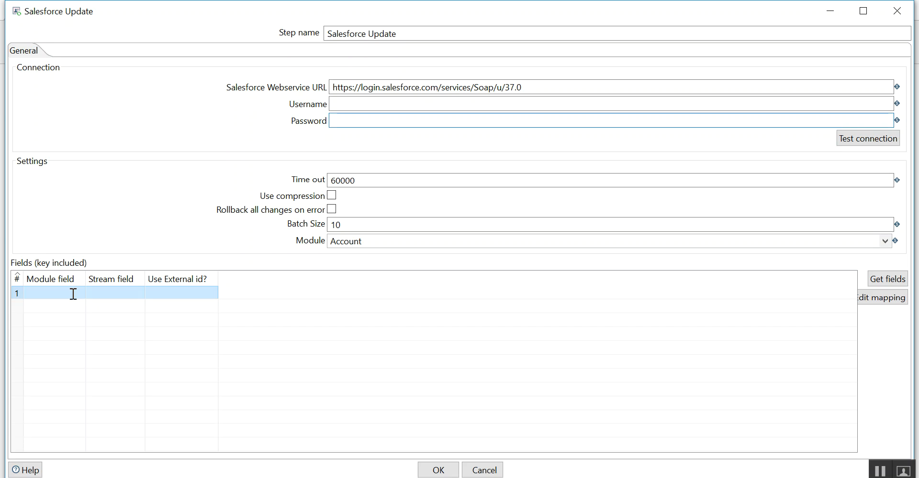
pyautogui.click(93, 291)
pyautogui.click(63, 291)
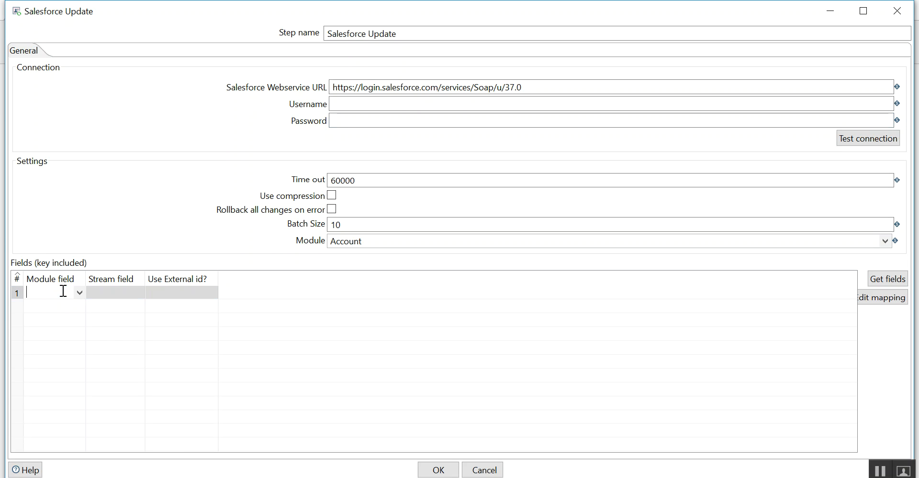
pyautogui.click(169, 294)
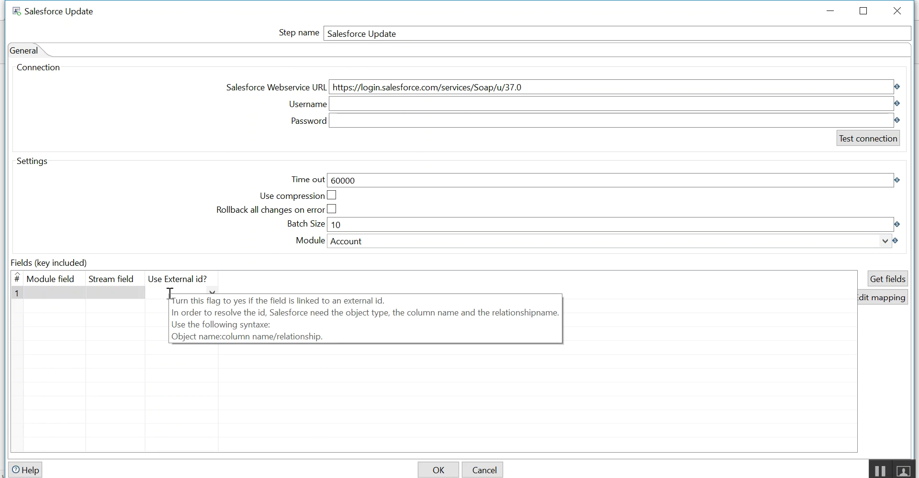
pyautogui.click(450, 469)
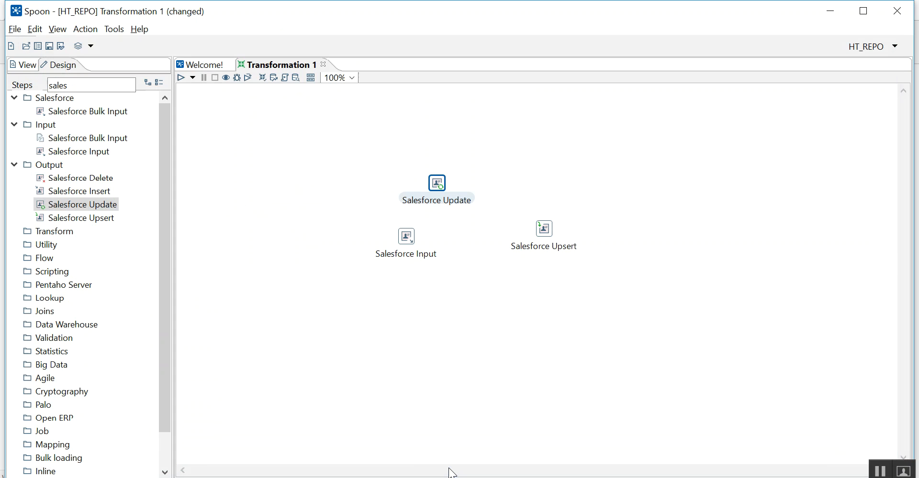
pyautogui.click(445, 300)
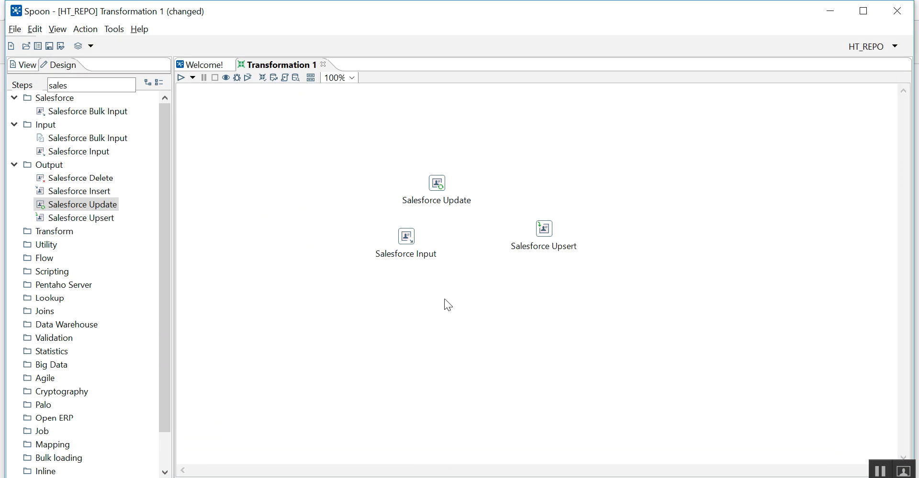